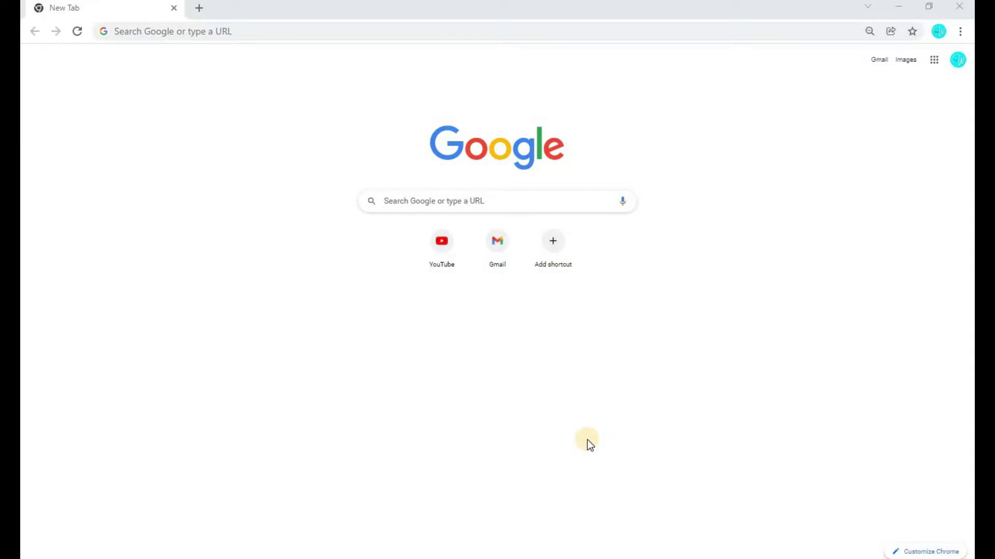
Look through the GoDaddy product list for the registered domain.
click(587, 441)
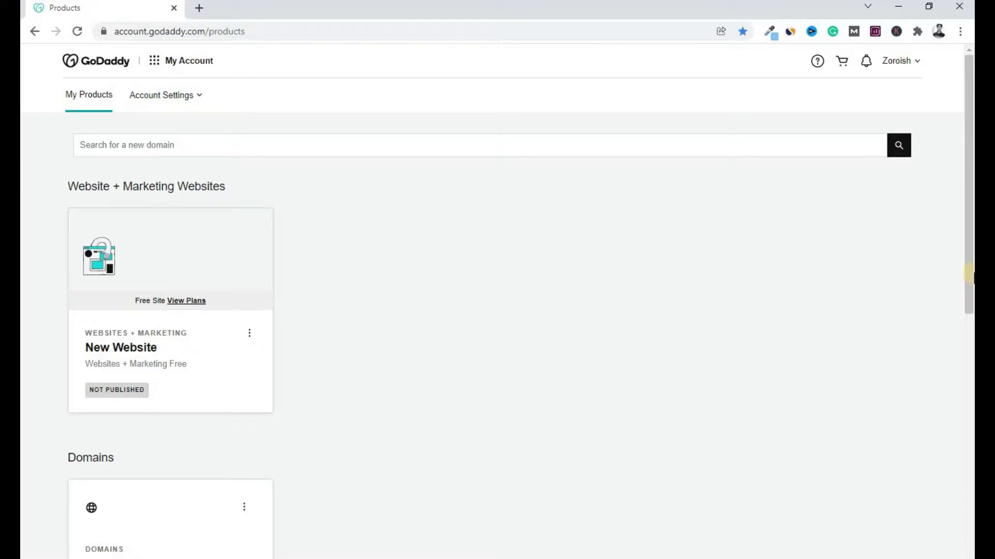
drag(967, 271, 968, 326)
scroll(969, 326, down, 1)
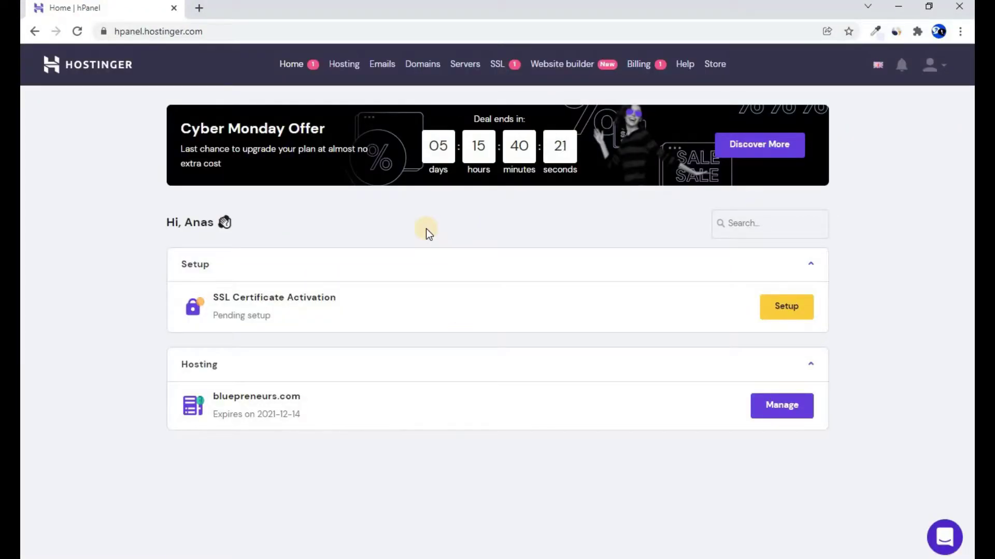
In Hostinger, add zoroish.com from GoDaddy as a new website under Premium Shared Hosting, with a website password.
click(344, 64)
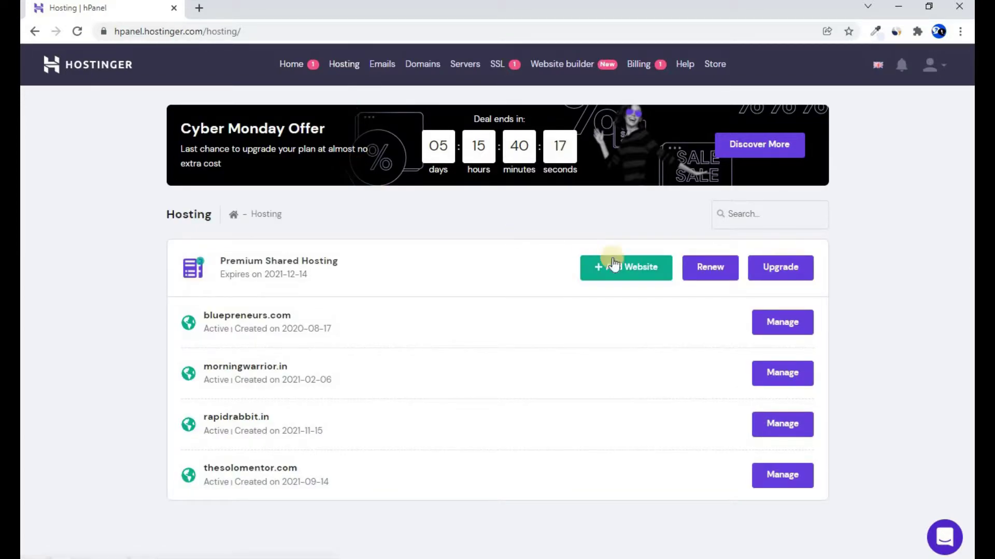
click(618, 276)
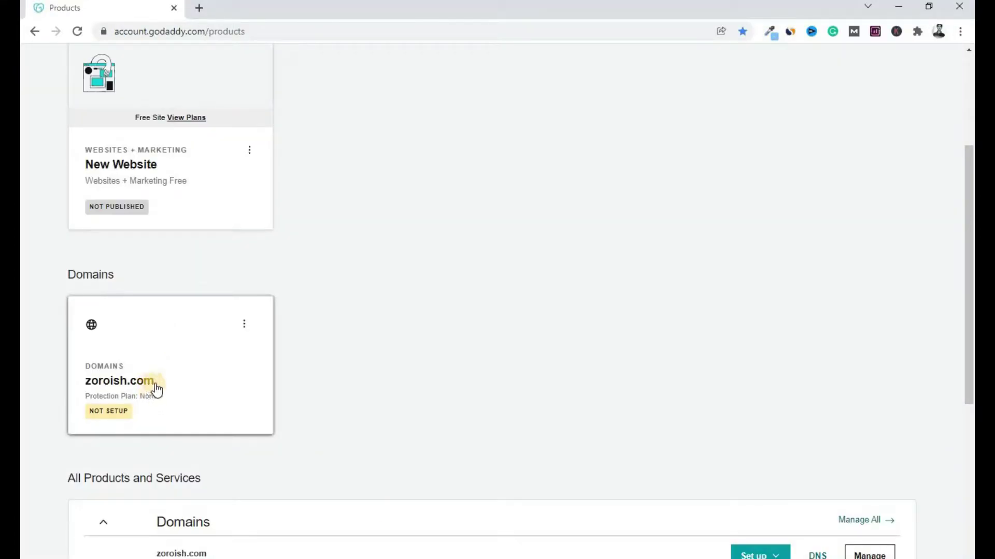
drag(156, 390, 89, 382)
double_click(115, 392)
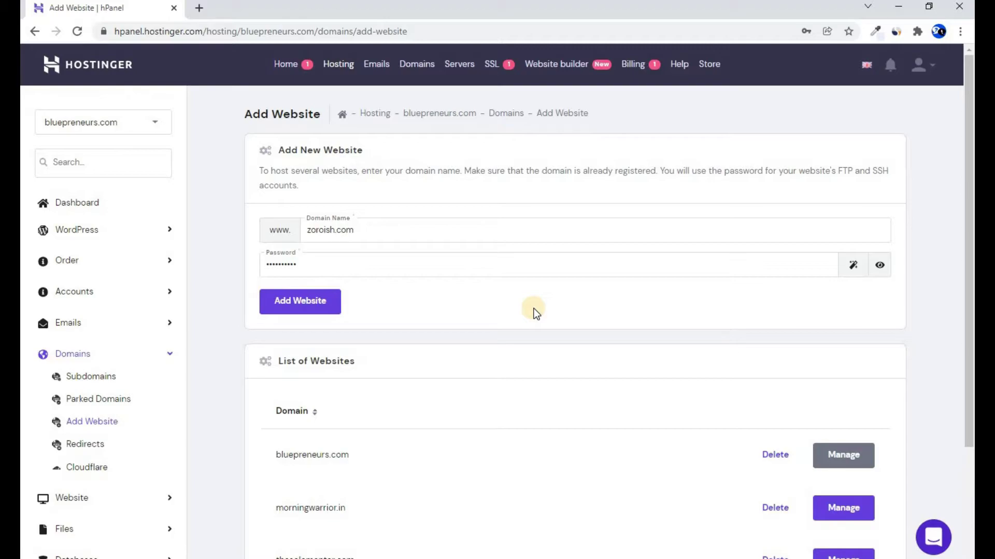
click(318, 311)
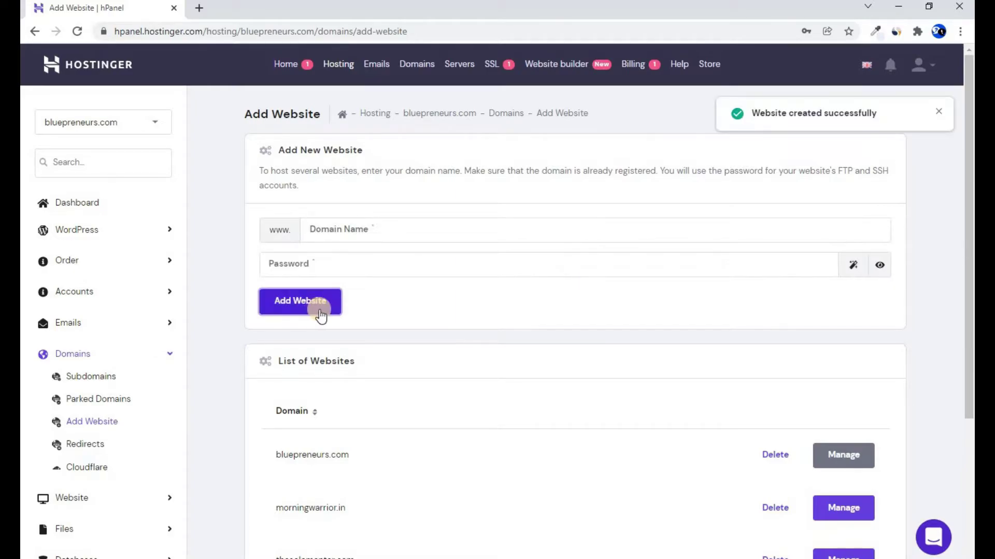
Check Hostinger's list of websites for zoroish.com and glance at the domain's settings in GoDaddy.
drag(969, 254, 968, 394)
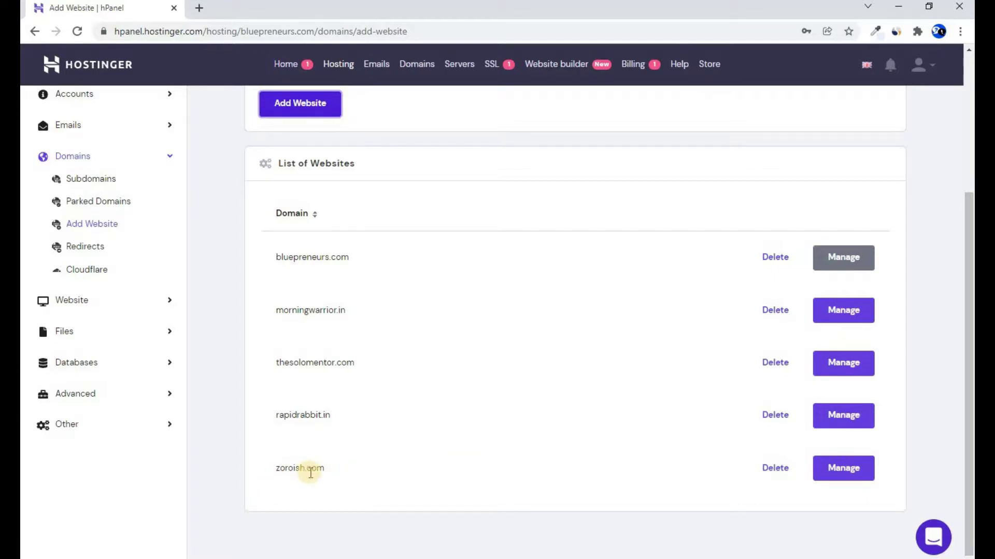
scroll(311, 473, up, 3)
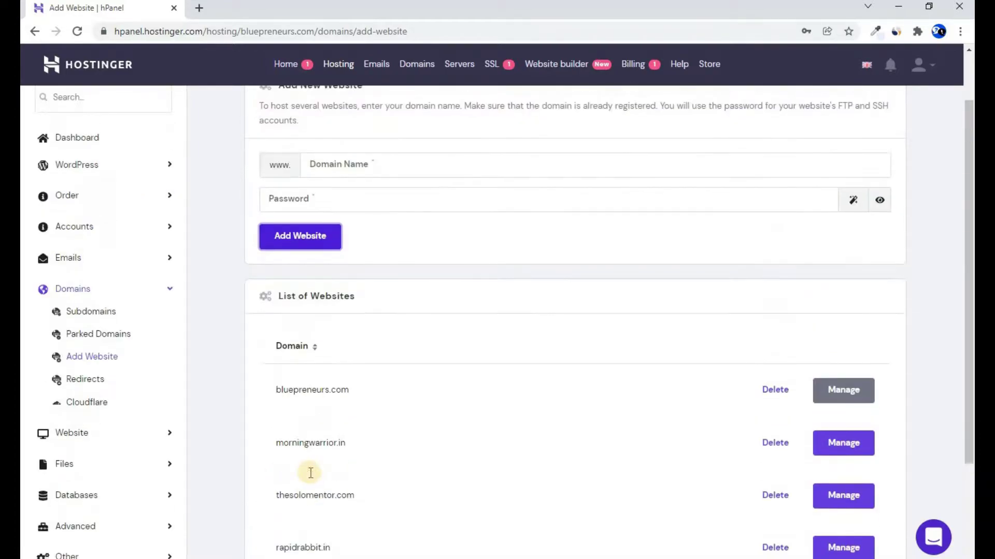
click(373, 557)
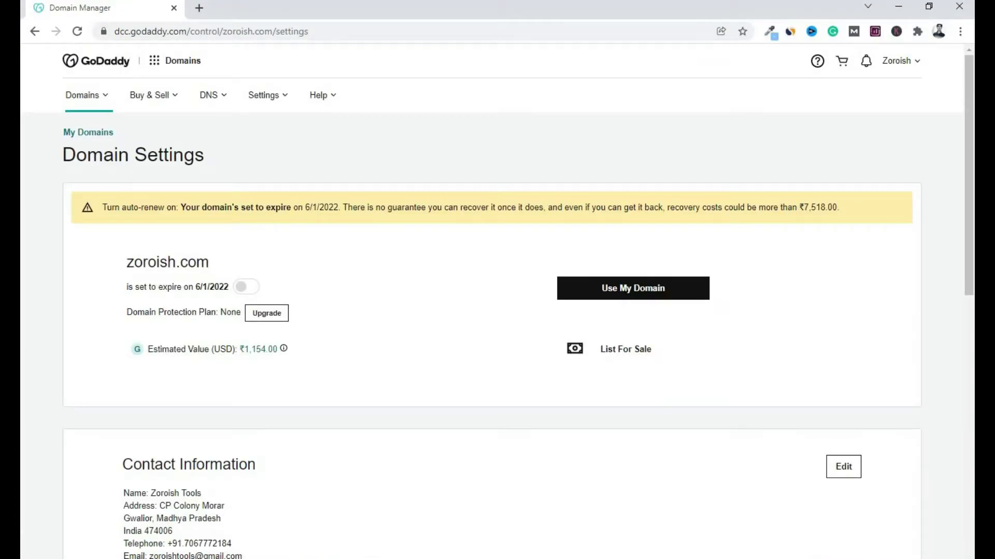
click(455, 554)
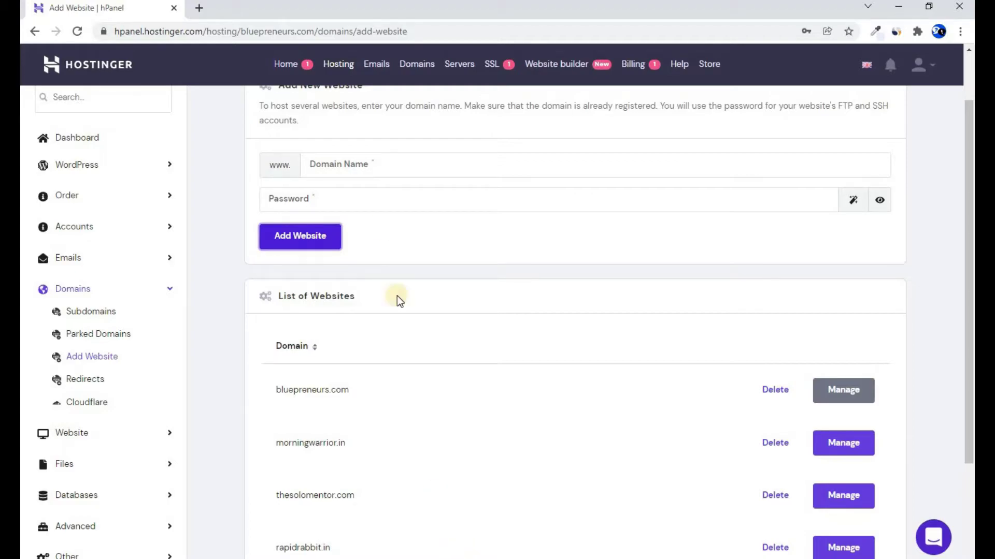
Open the hosting account management page of zoroish.com in Hostinger to read its nameservers.
click(340, 66)
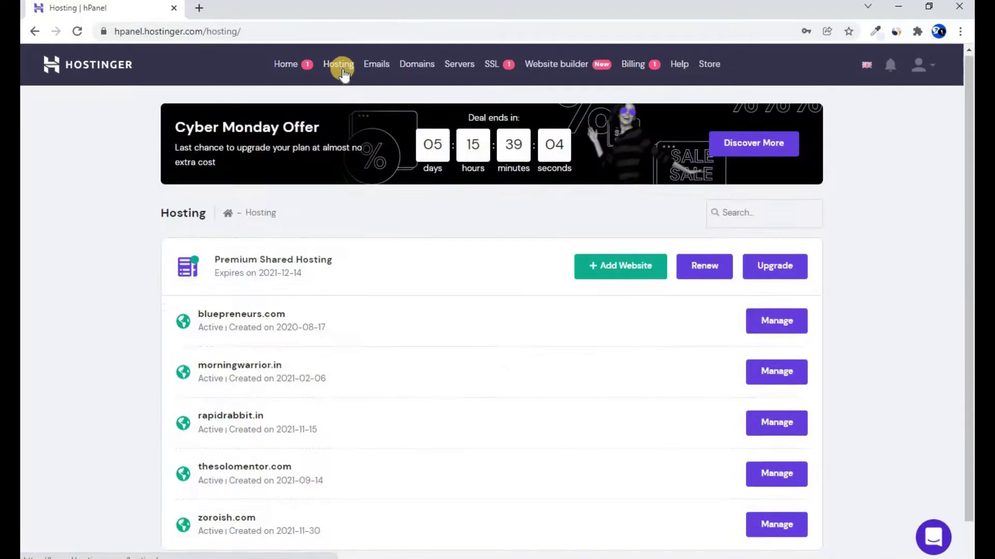
scroll(970, 273, down, 1)
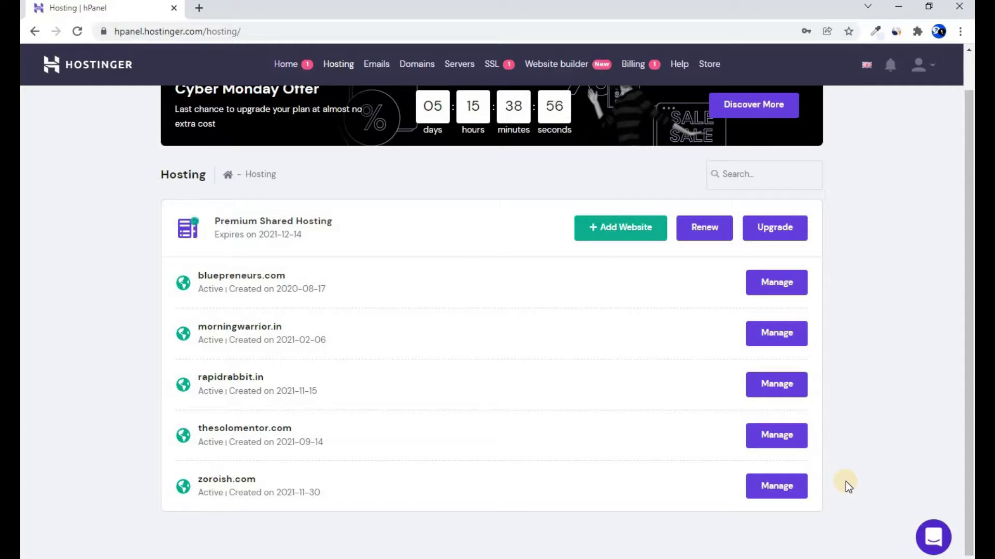
click(769, 487)
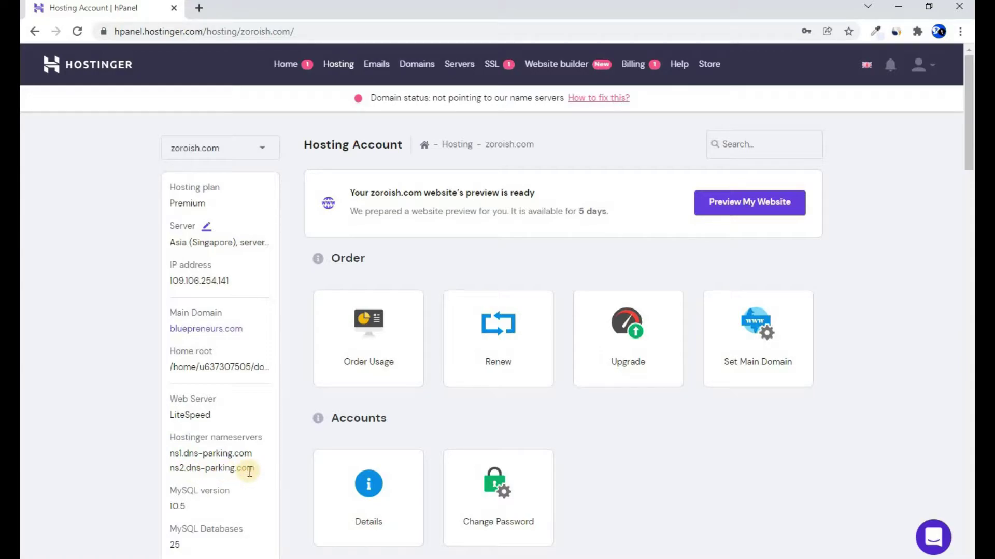
Switch to GoDaddy and open DNS management for zoroish.com.
click(389, 557)
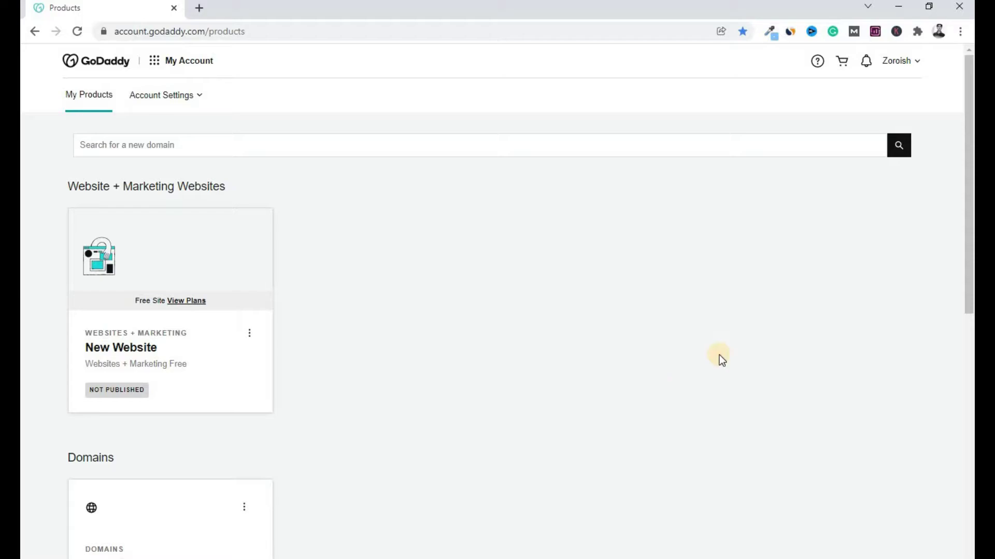
drag(967, 236, 968, 370)
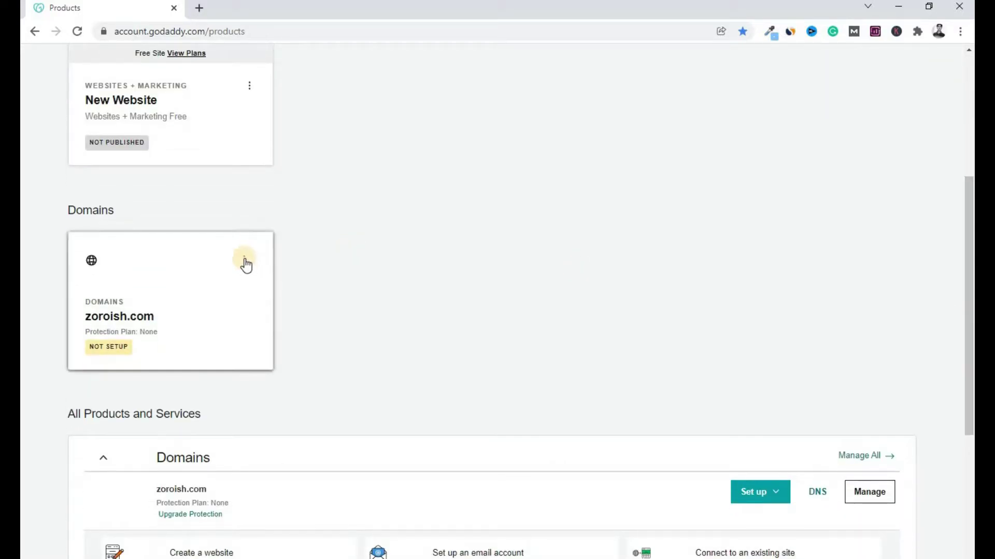
click(242, 263)
click(178, 361)
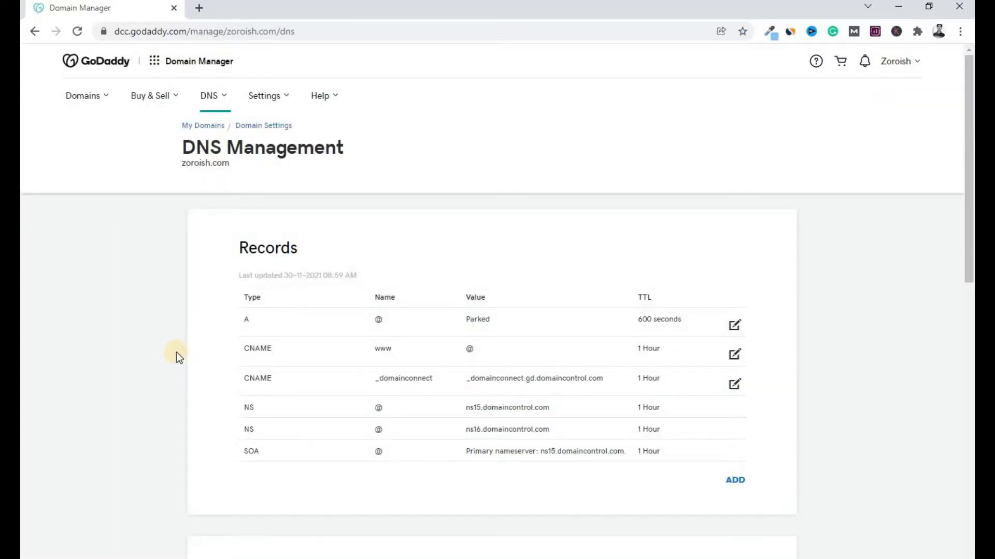
Start changing the domain's nameservers and choose to enter custom ones.
drag(969, 155, 970, 292)
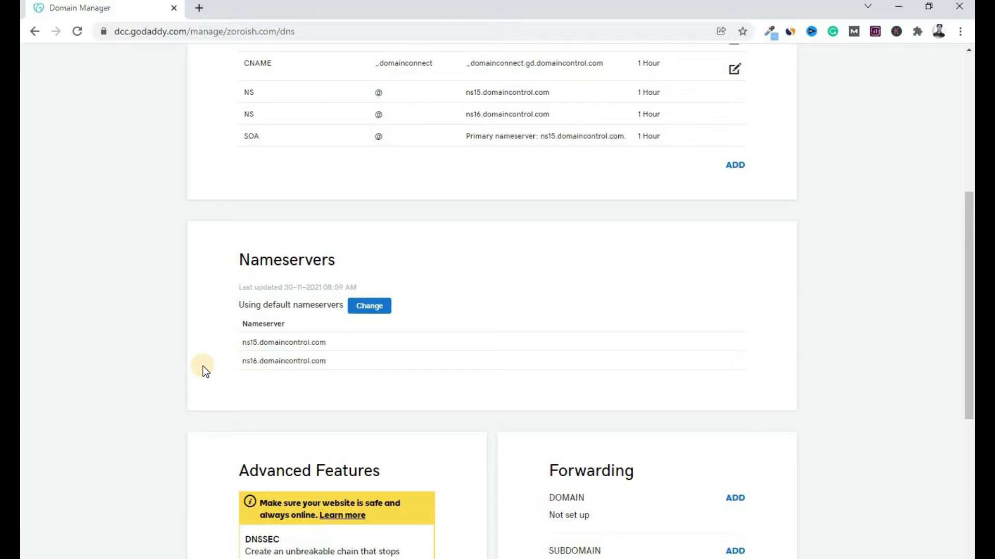
click(377, 311)
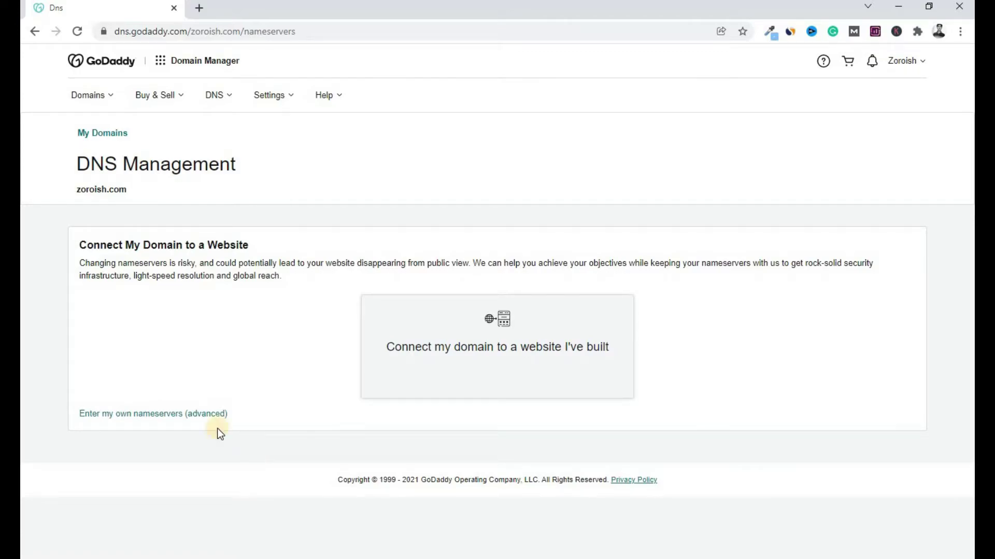
click(163, 417)
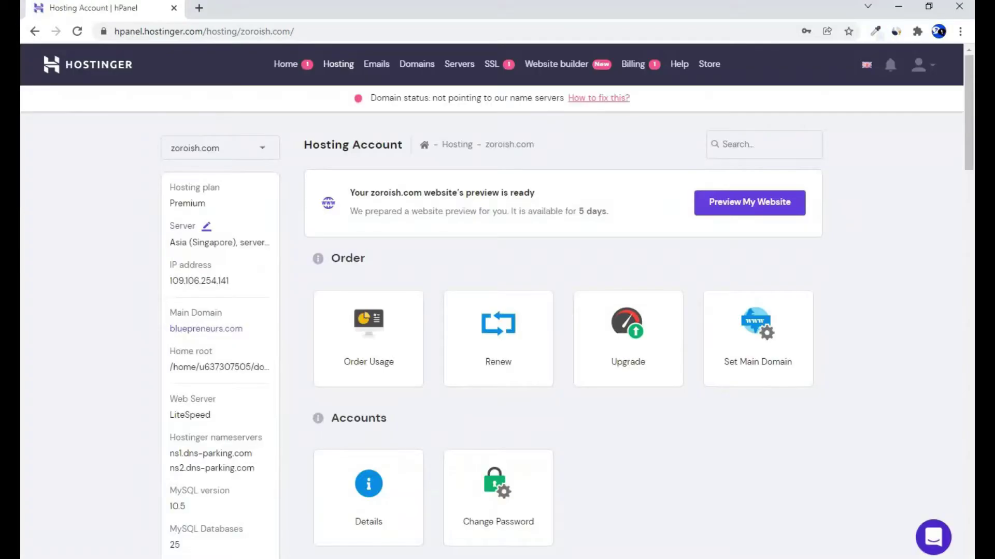
Copy the first Hostinger nameserver, ns1.dns-parking.com, into GoDaddy as the domain's first custom nameserver.
drag(263, 455, 169, 460)
key(ctrl+c)
right_click(185, 454)
click(205, 463)
key(alt+Tab)
click(200, 297)
key(ctrl+v)
Copy the second Hostinger nameserver, ns2.dns-parking.com, into GoDaddy as the domain's second custom nameserver.
key(alt+Tab)
drag(249, 473, 171, 469)
key(ctrl+c)
key(alt+Tab)
click(204, 331)
key(ctrl+v)
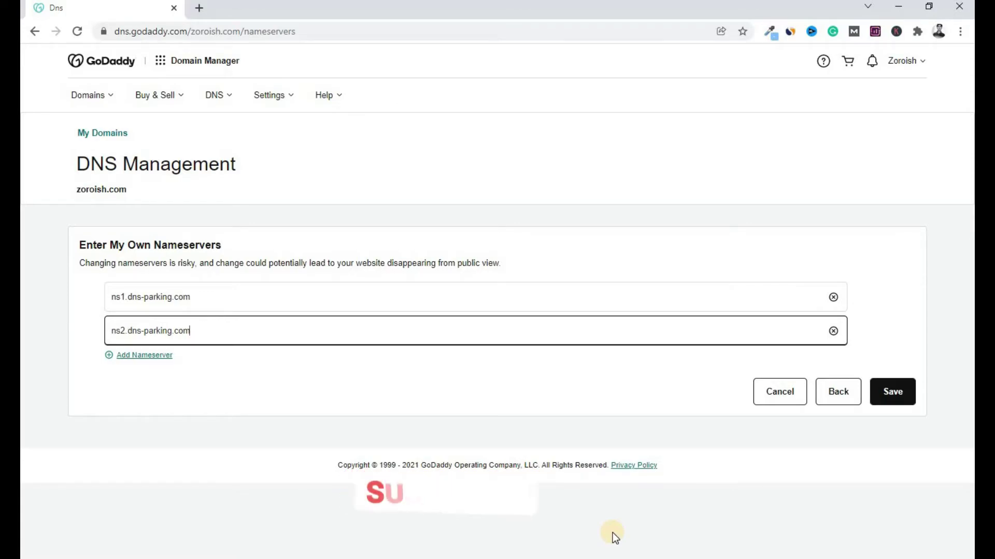
Save the custom nameservers and consent to the nameserver update for zoroish.com.
click(884, 394)
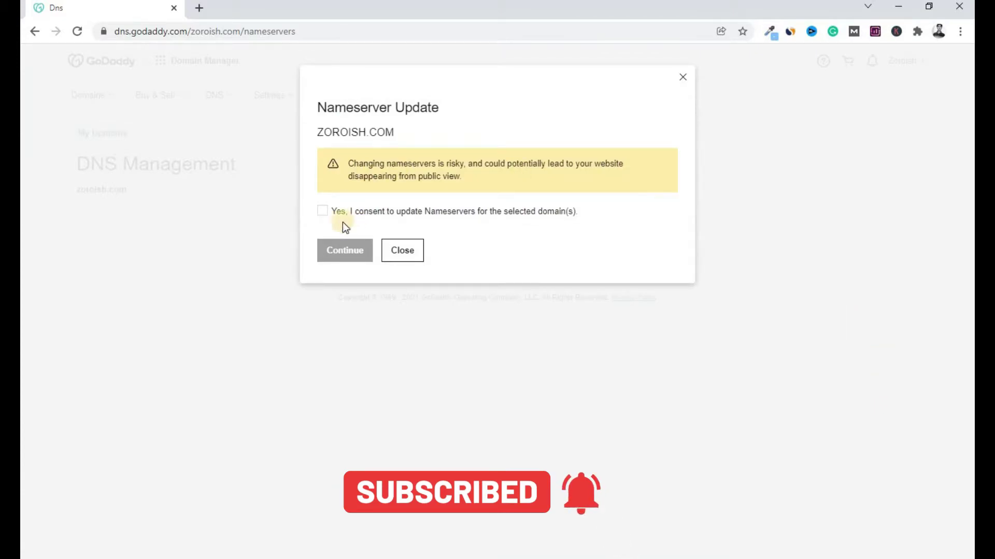
click(326, 211)
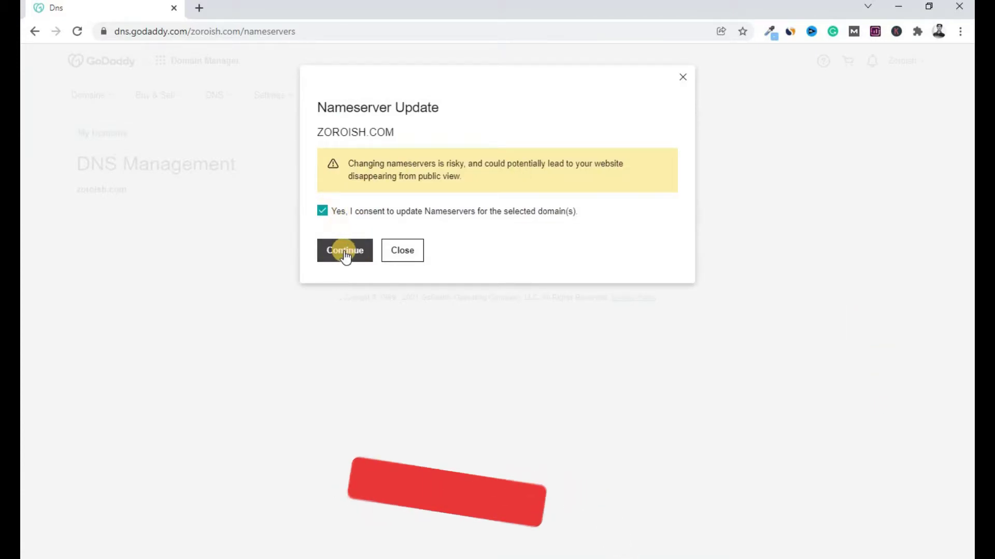
click(344, 251)
Reload the GoDaddy DNS management page and check the domain's nameserver list.
scroll(970, 322, down, 1)
scroll(969, 321, down, 6)
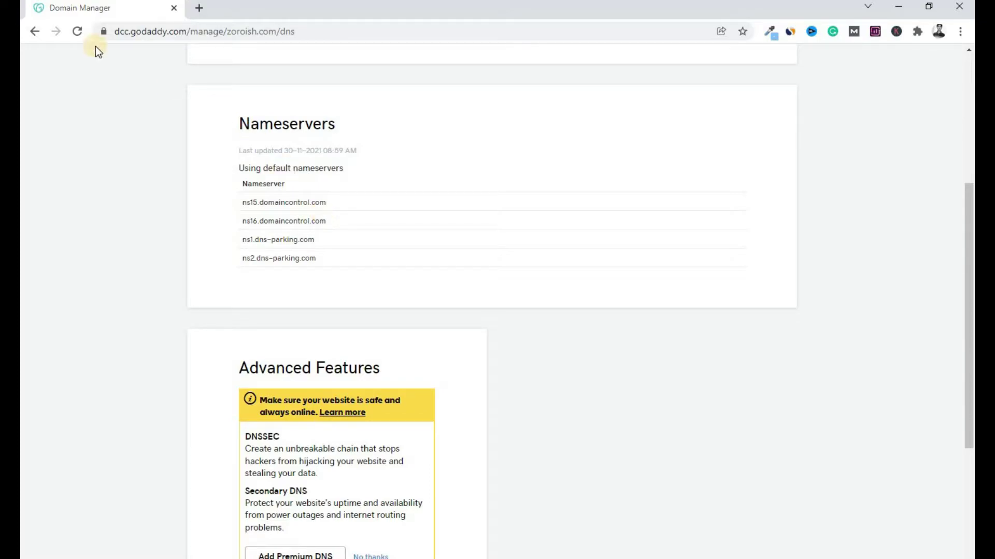
click(75, 30)
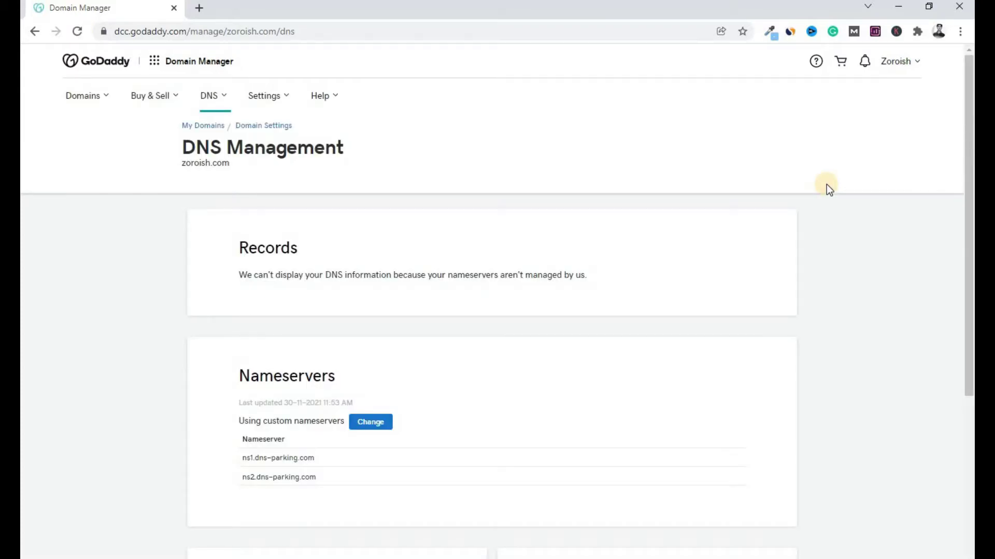
scroll(969, 184, down, 3)
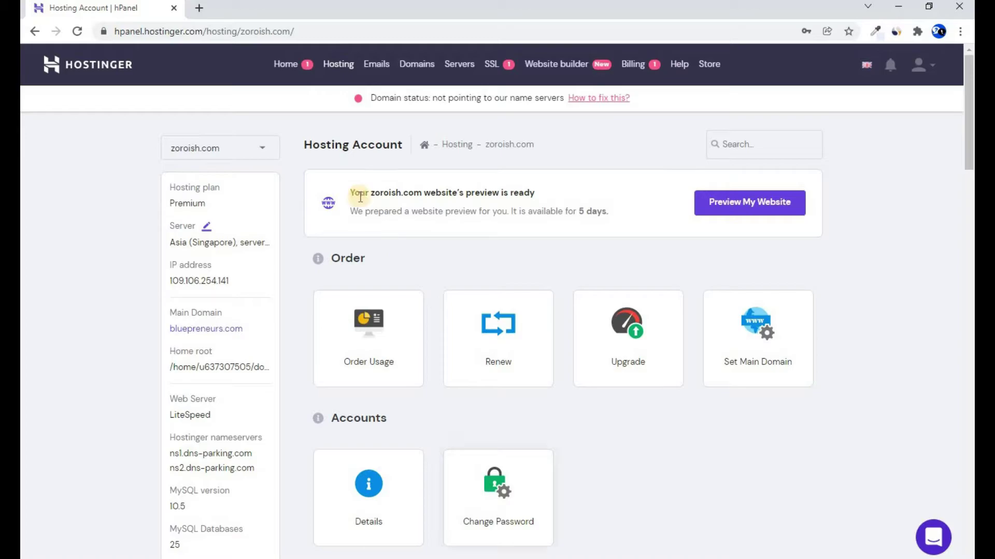
Reload the zoroish.com hosting account in Hostinger and reopen its management page from the hosting list.
click(76, 31)
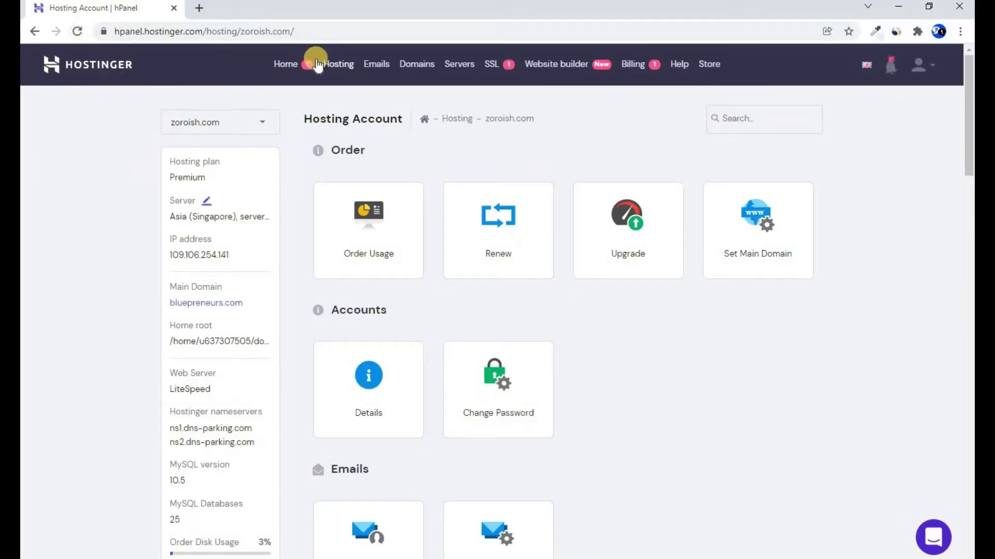
click(330, 69)
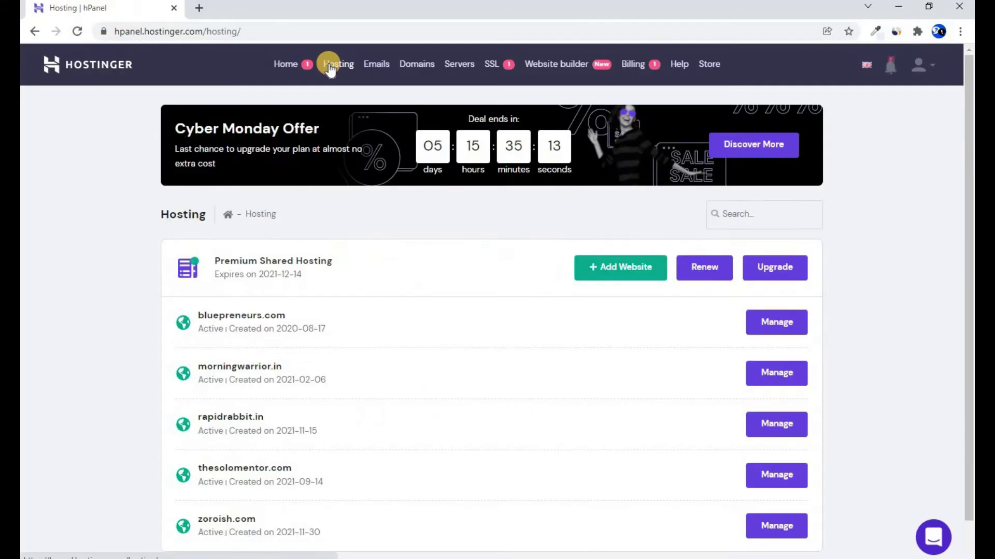
drag(968, 294, 961, 331)
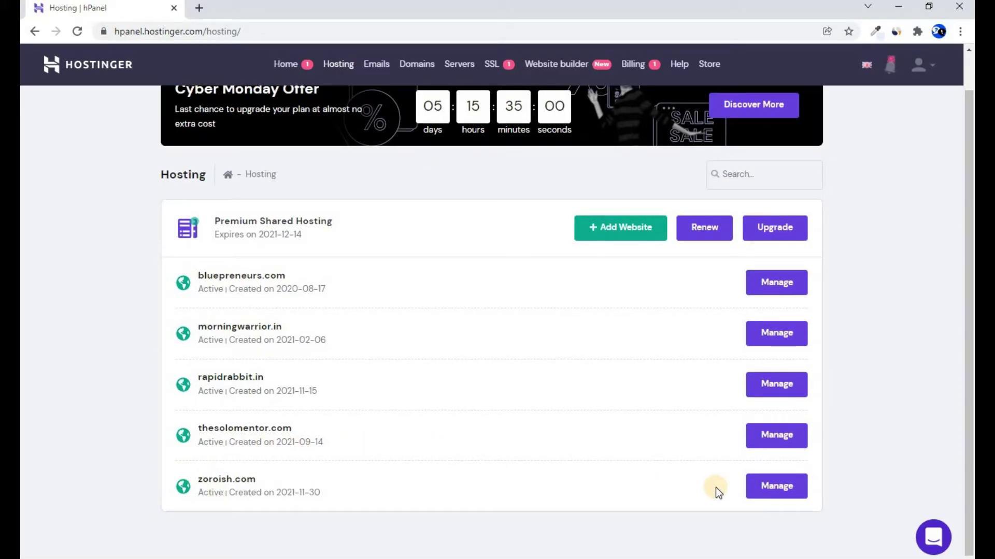
click(785, 489)
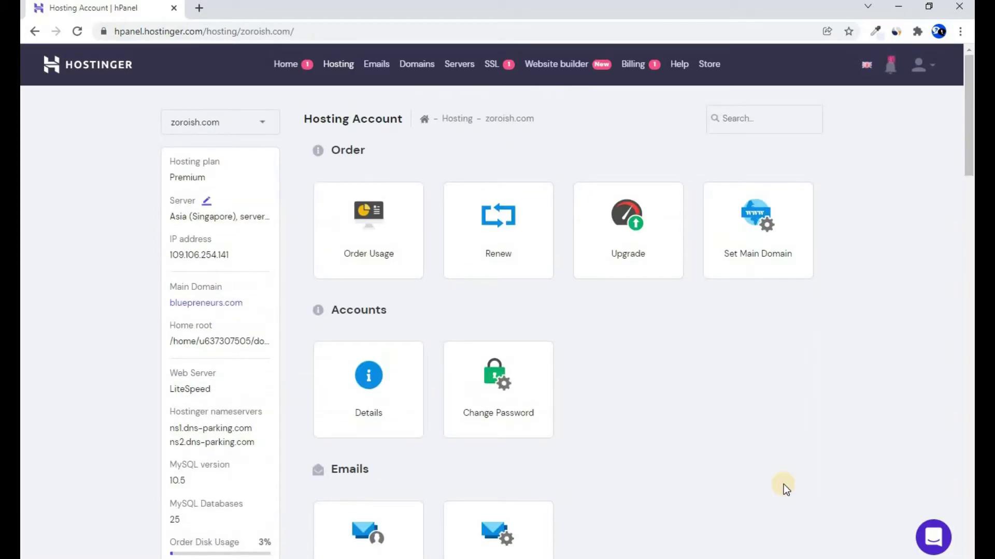
Open the WordPress installation form for zoroish.com through the Auto Installer.
drag(970, 158, 970, 253)
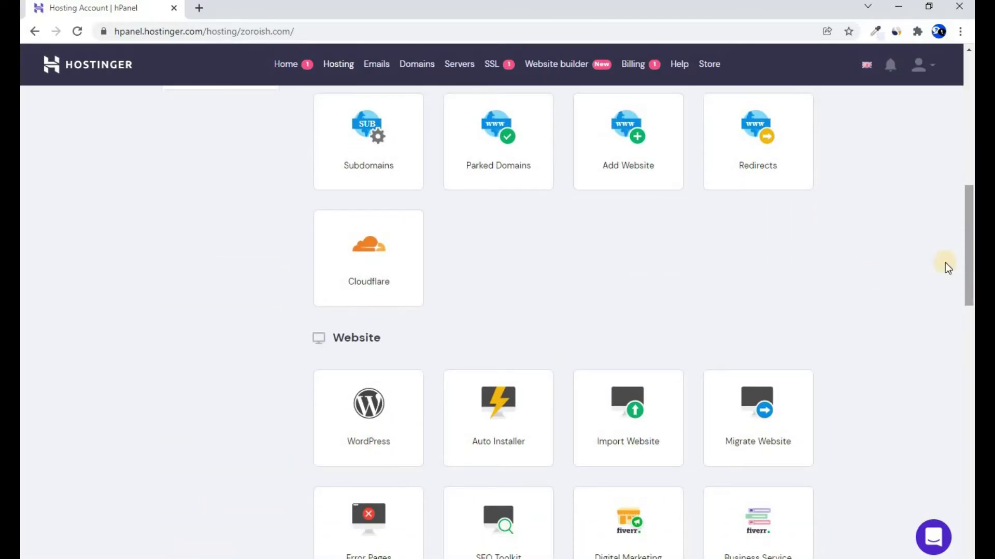
click(511, 422)
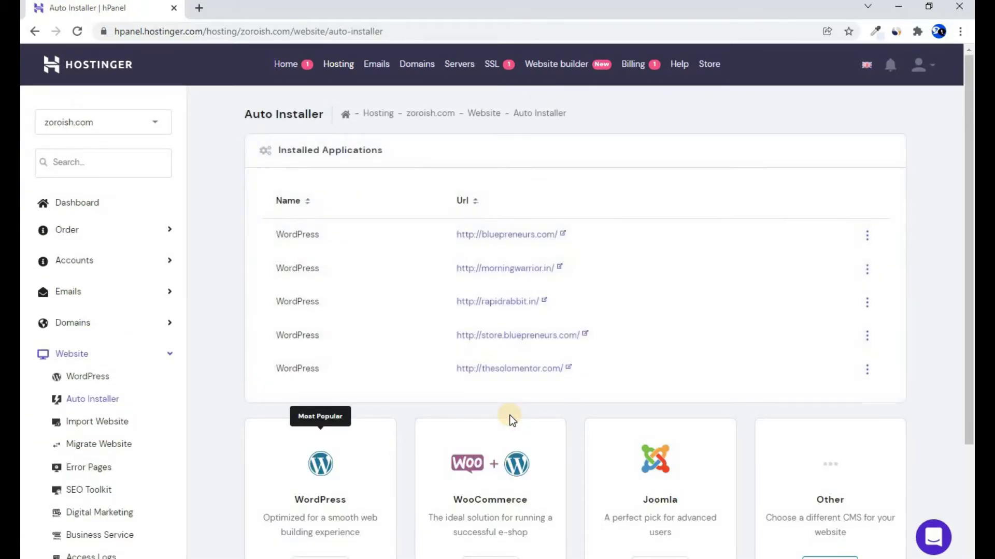
scroll(511, 419, down, 3)
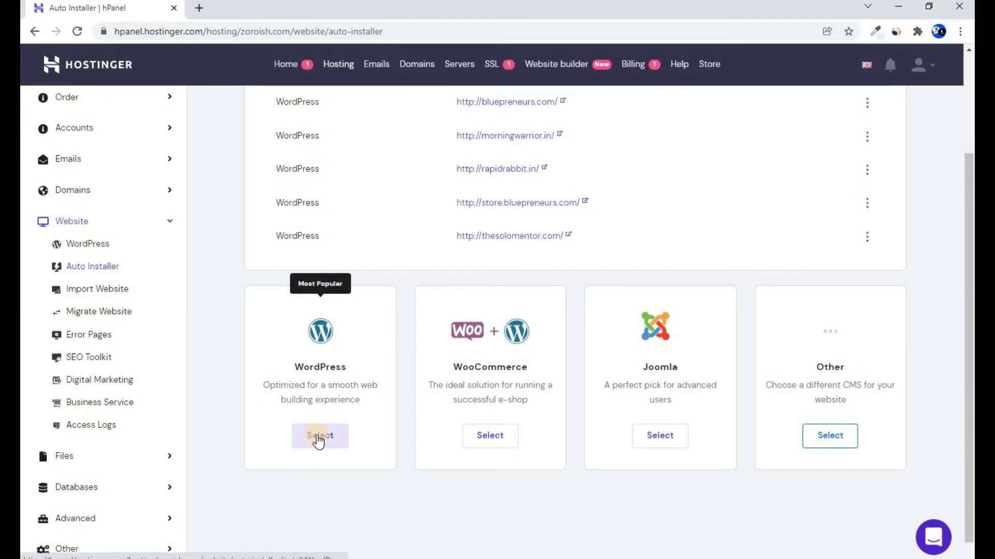
click(318, 437)
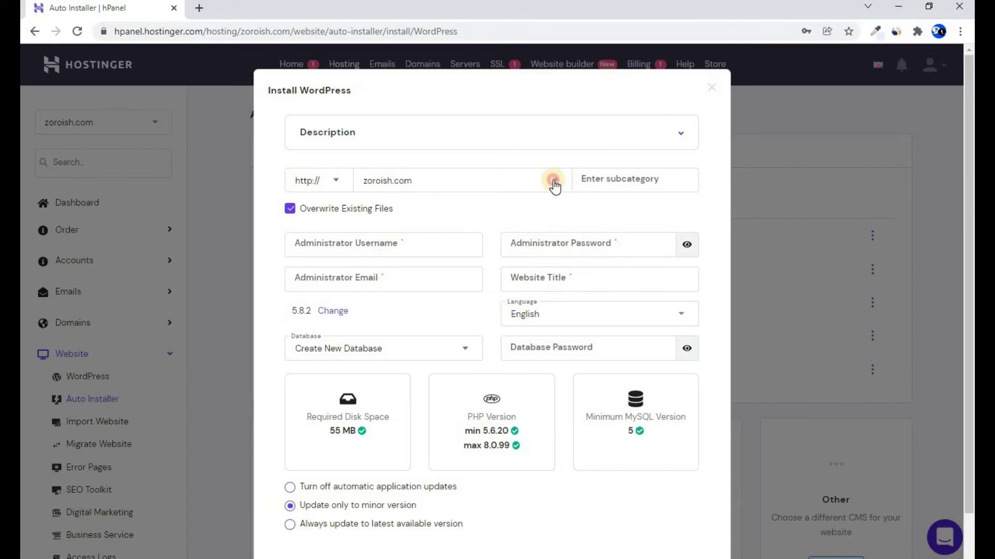
Check the domain choice and review the remaining fields and update options of the WordPress installation form.
click(554, 180)
click(599, 213)
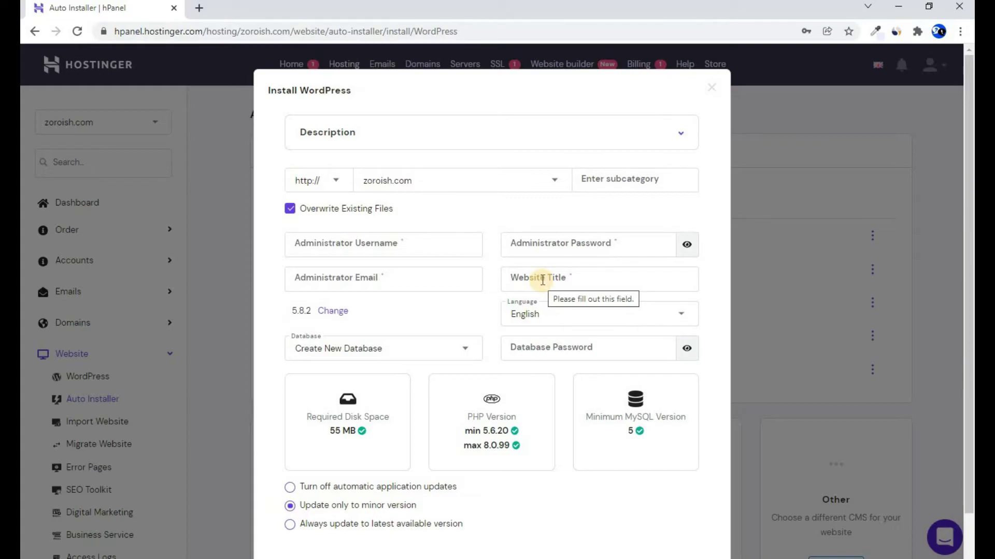
scroll(673, 215, down, 1)
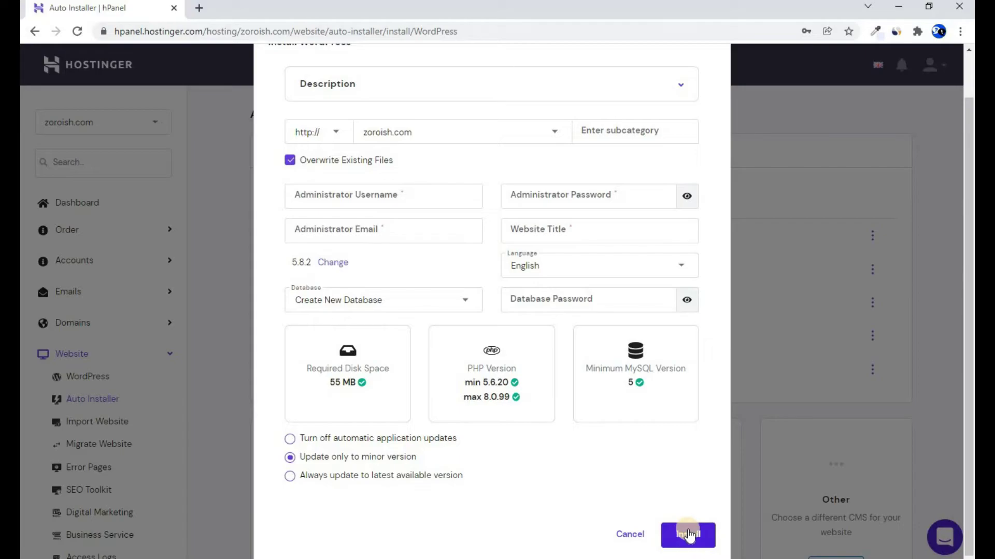
Start the WordPress installation on zoroish.com and reopen the domain's management page from the hosting list.
click(688, 535)
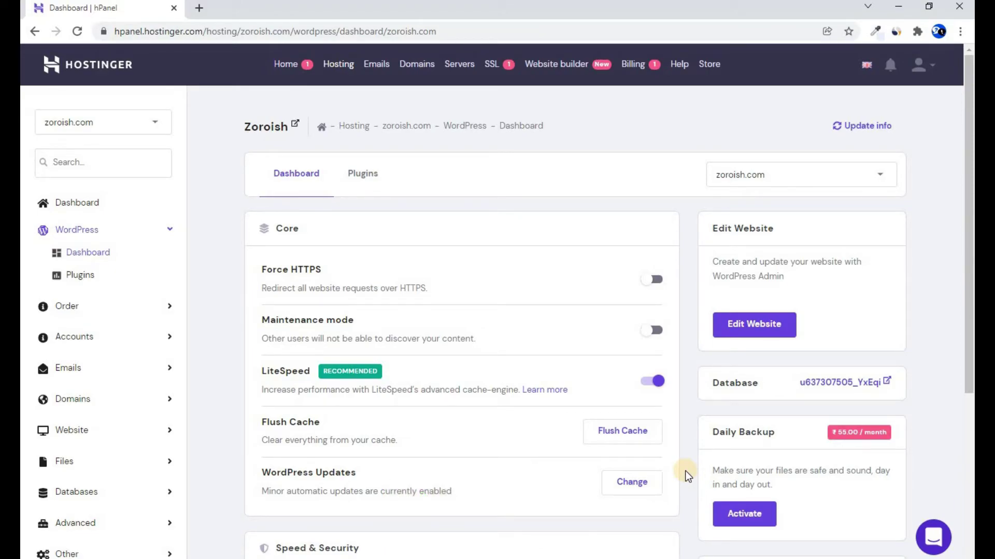
click(349, 66)
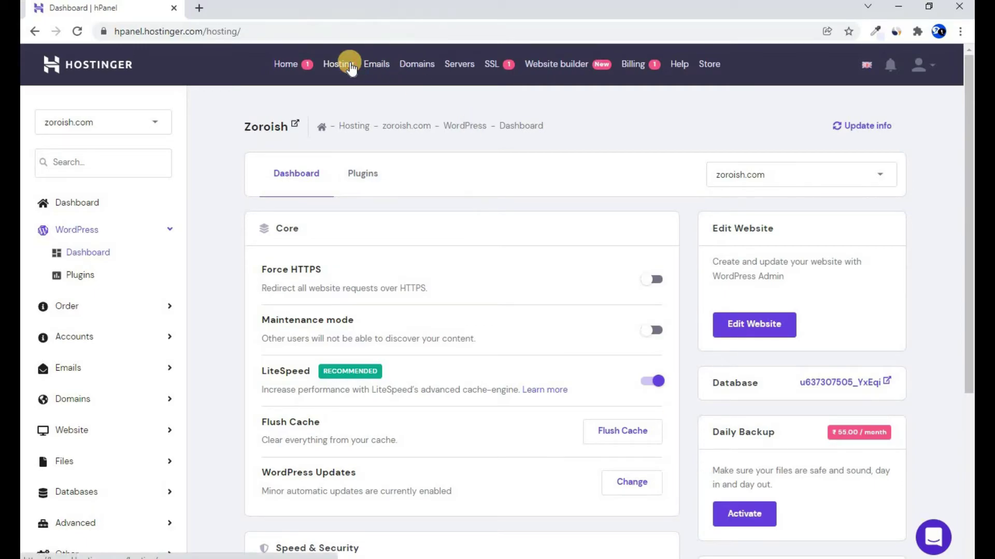
click(786, 534)
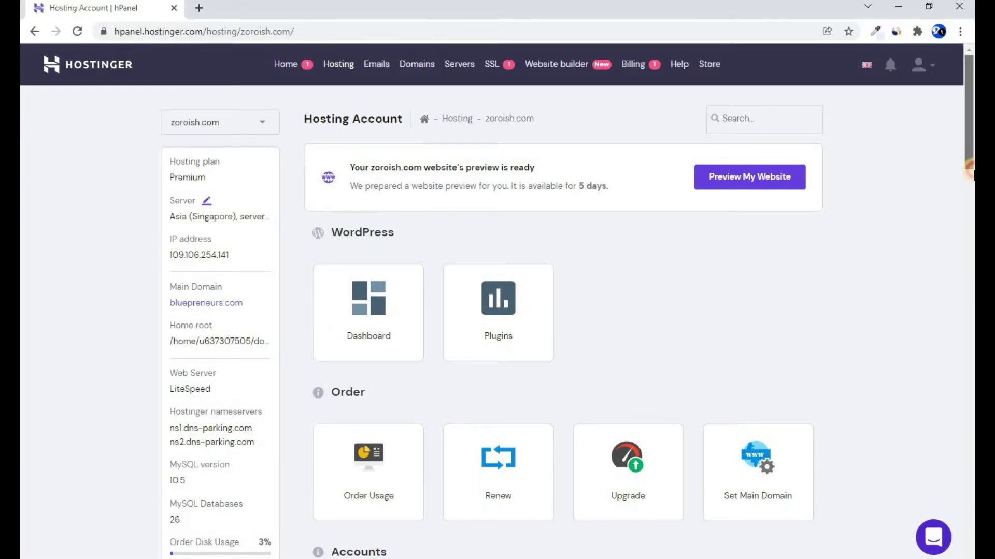
Open the Auto Installer for zoroish.com and visit the zoroish.com site from the installed applications list.
click(968, 237)
drag(969, 237, 967, 326)
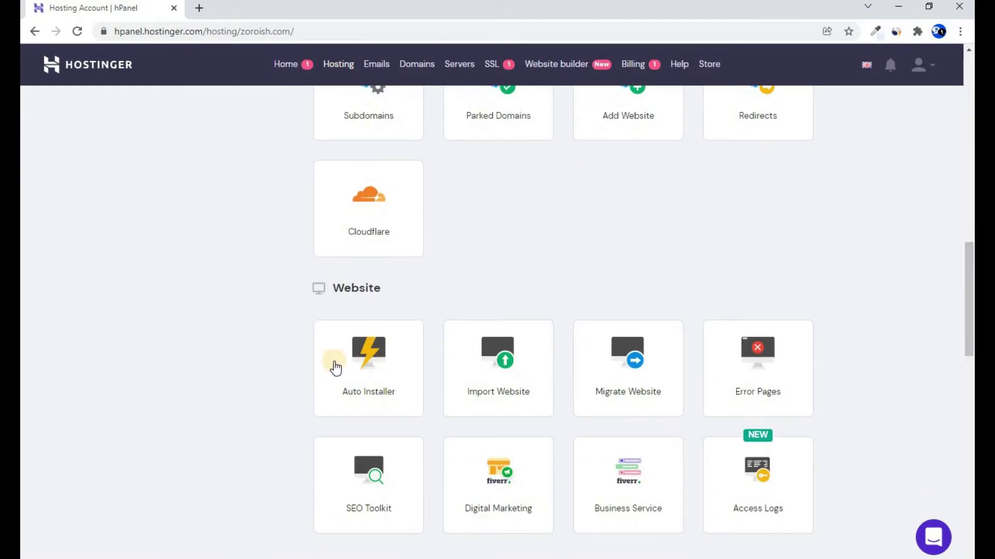
click(370, 362)
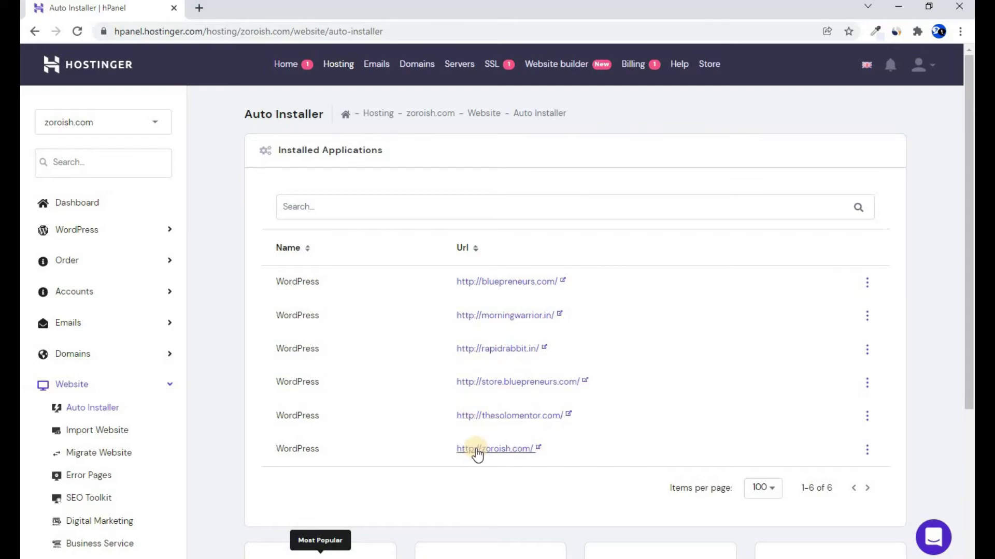
click(487, 450)
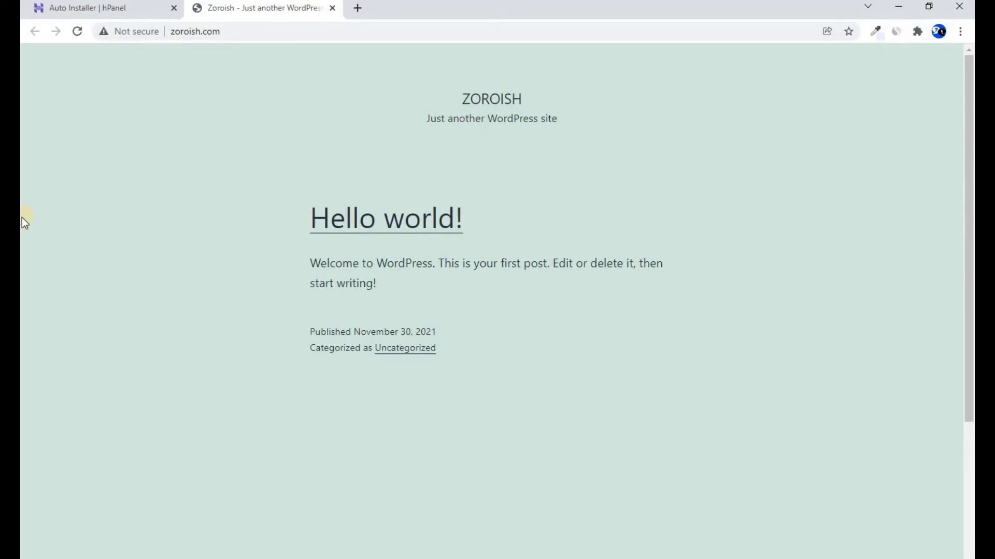
Go to the site's WordPress admin area at zoroish.com/wp-admin.
click(258, 33)
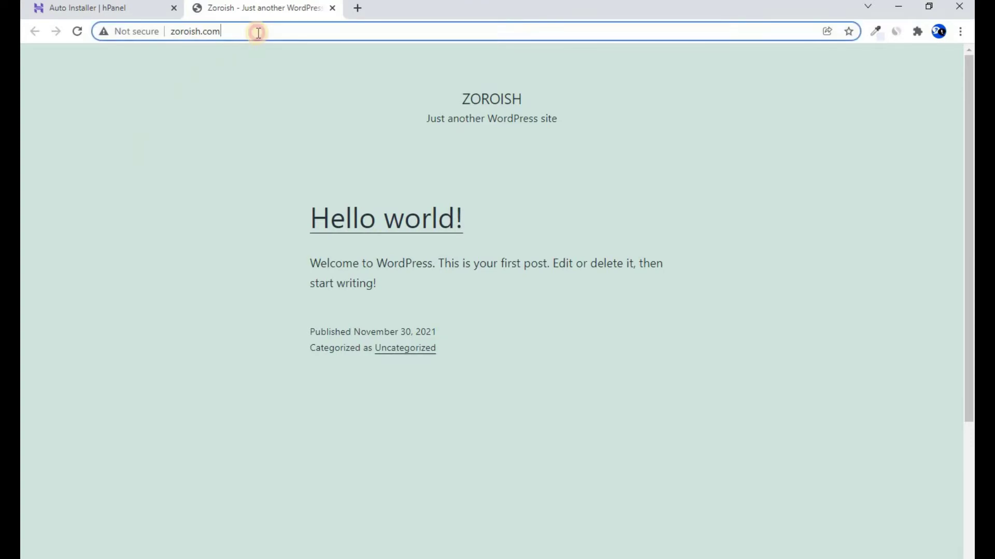
click(258, 33)
text(/wp)
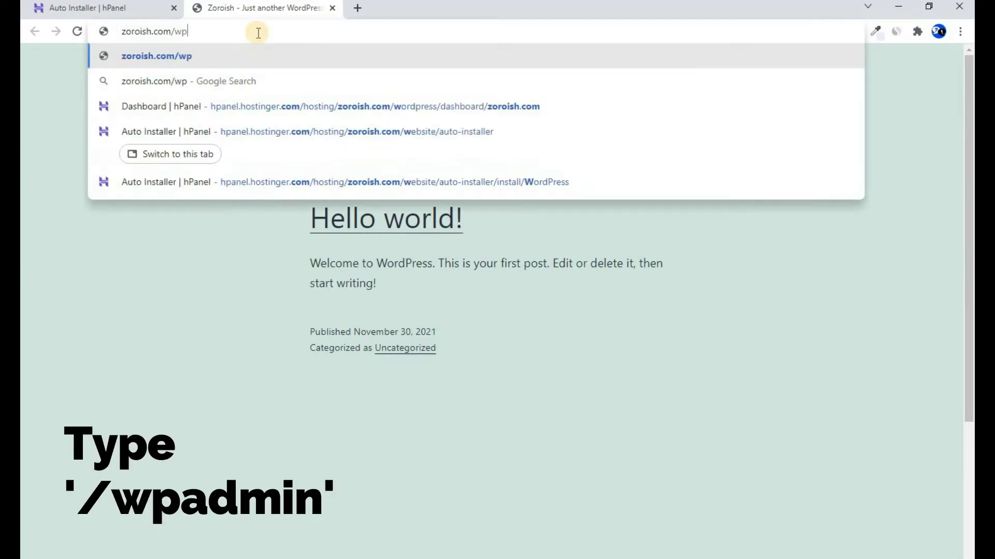
text(-admin)
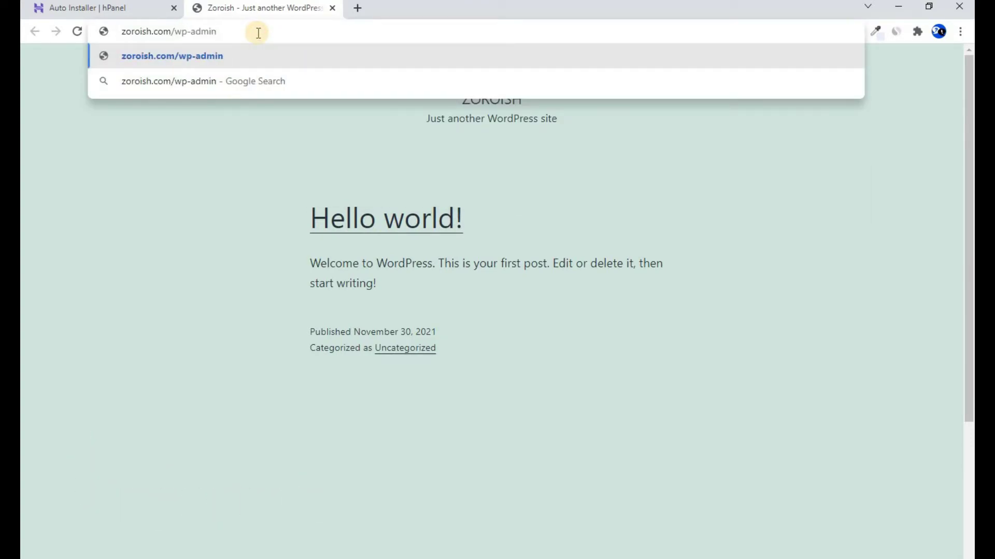
key(Return)
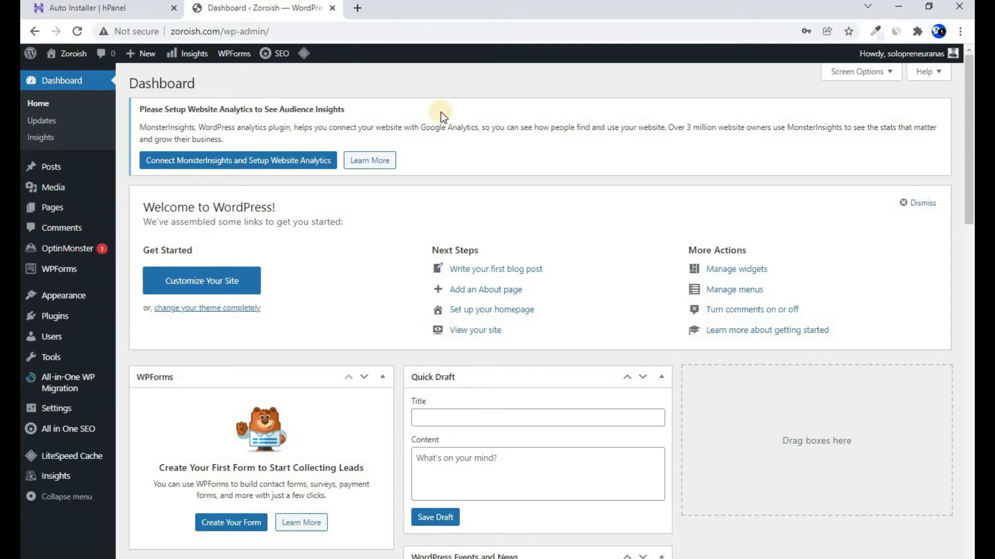
Open the public zoroish.com site from the WordPress dashboard in a separate tab and view it.
right_click(71, 77)
click(80, 83)
click(375, 9)
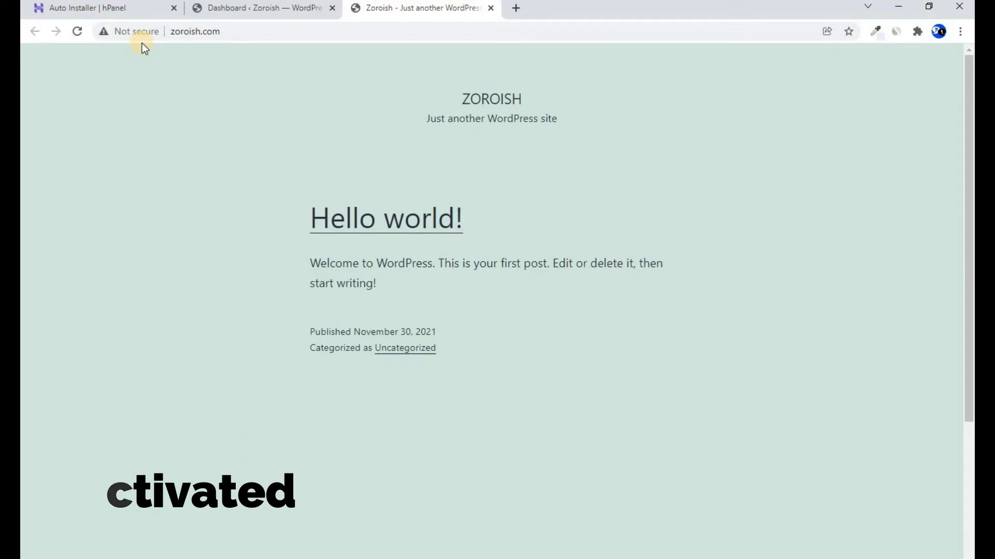
Set up the pending SSL certificate activation from the Hostinger home page and install SSL on zoroish.com.
click(142, 10)
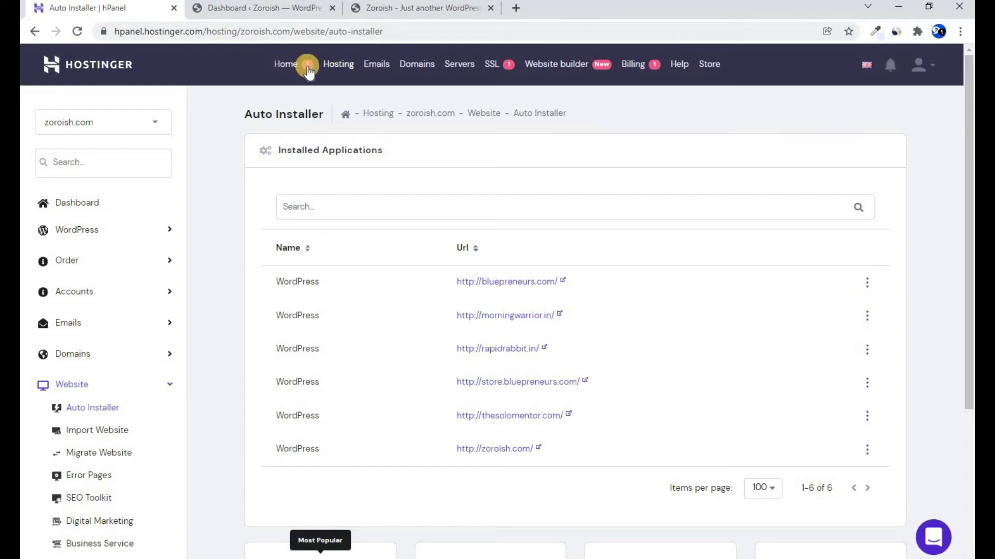
click(289, 69)
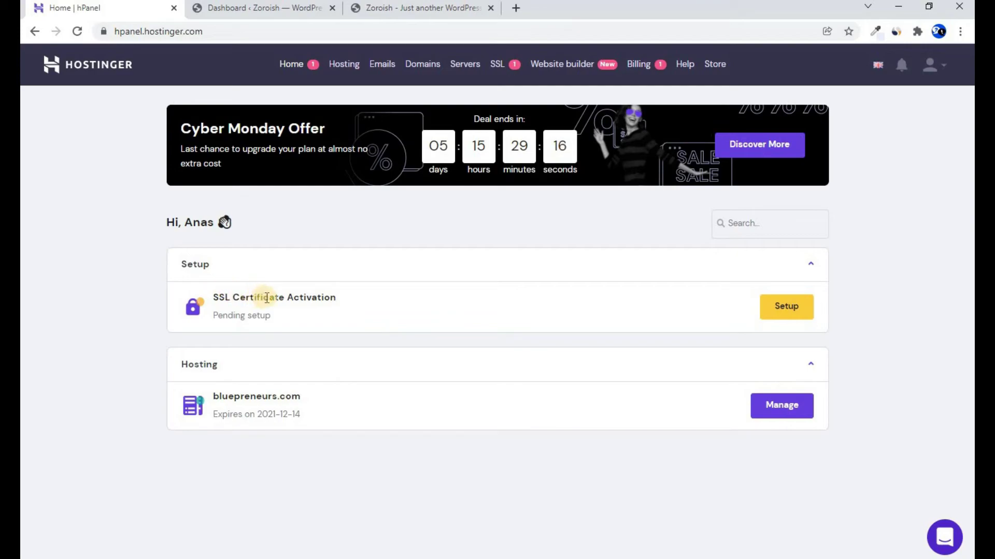
click(798, 313)
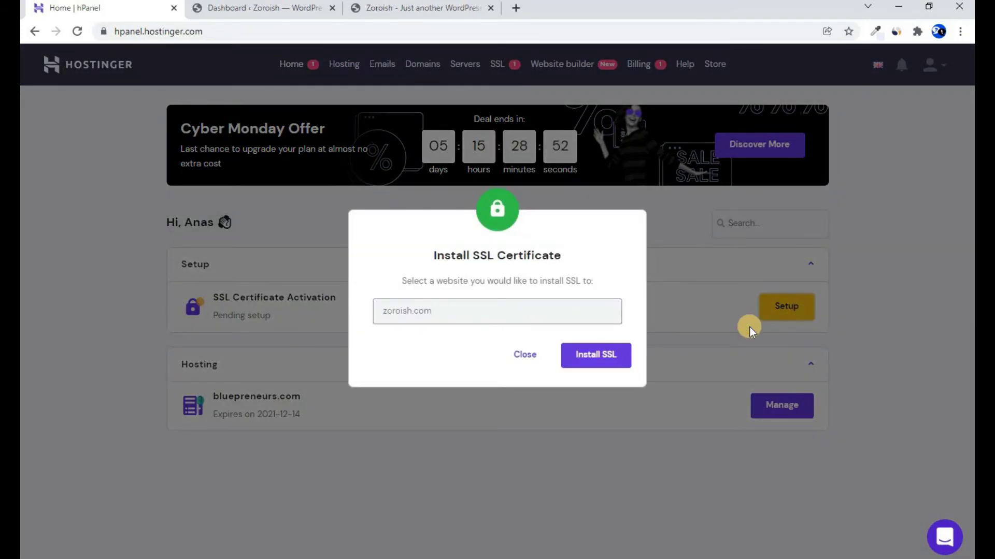
click(600, 358)
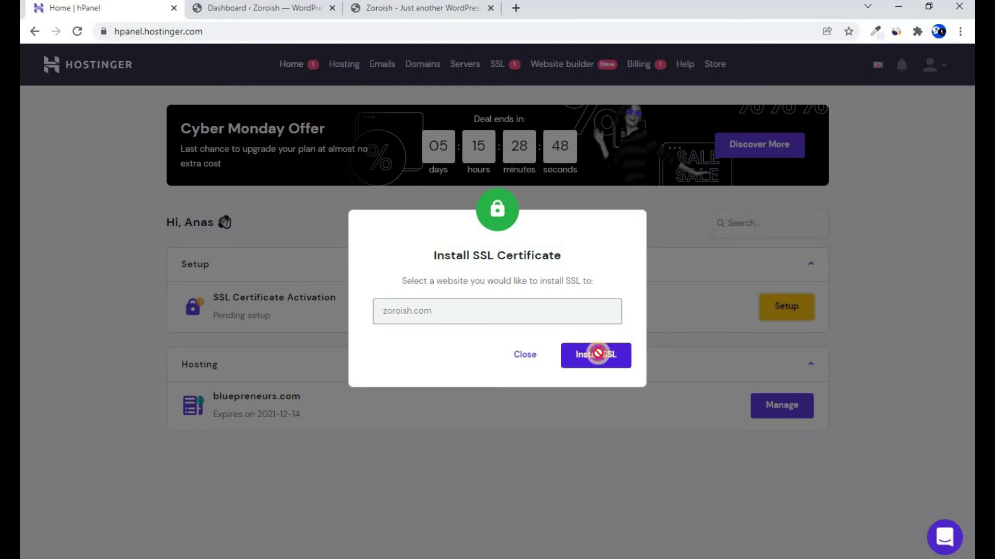
click(599, 357)
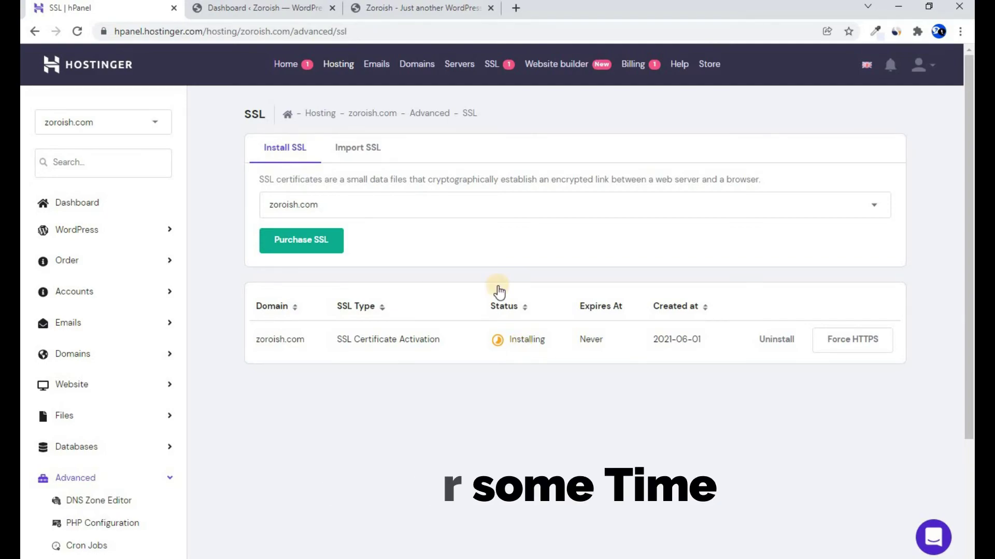
Reload the public zoroish.com site and check its connection security information in the browser.
click(399, 10)
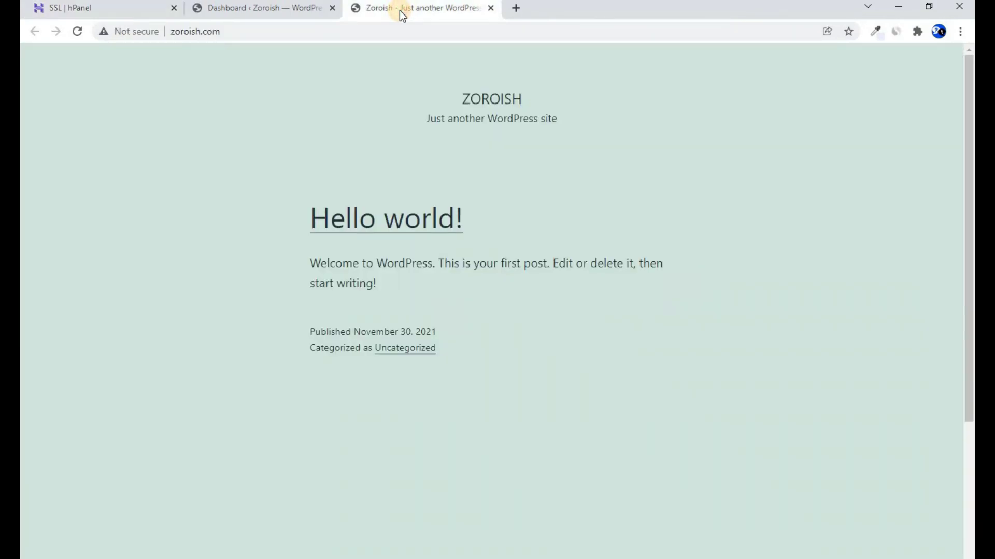
click(77, 31)
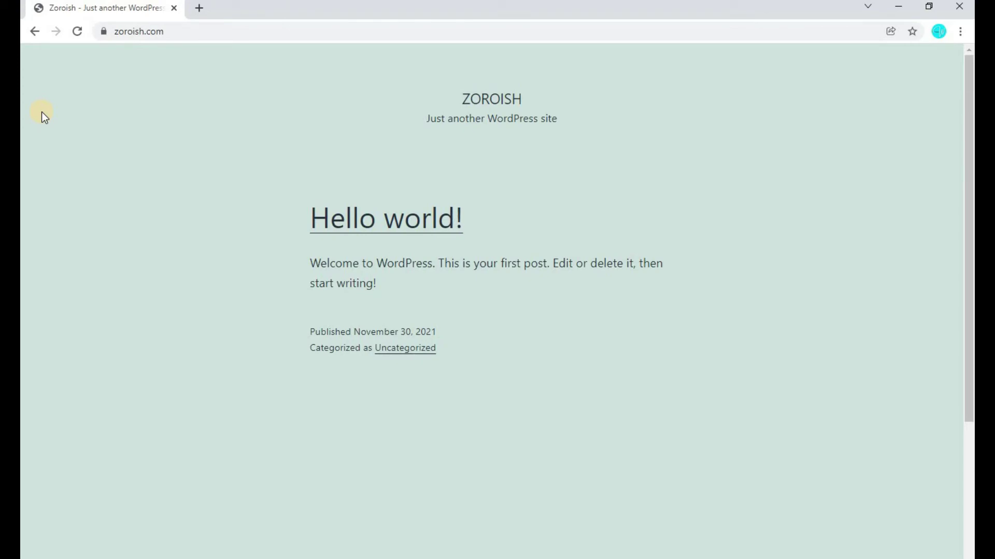
click(174, 32)
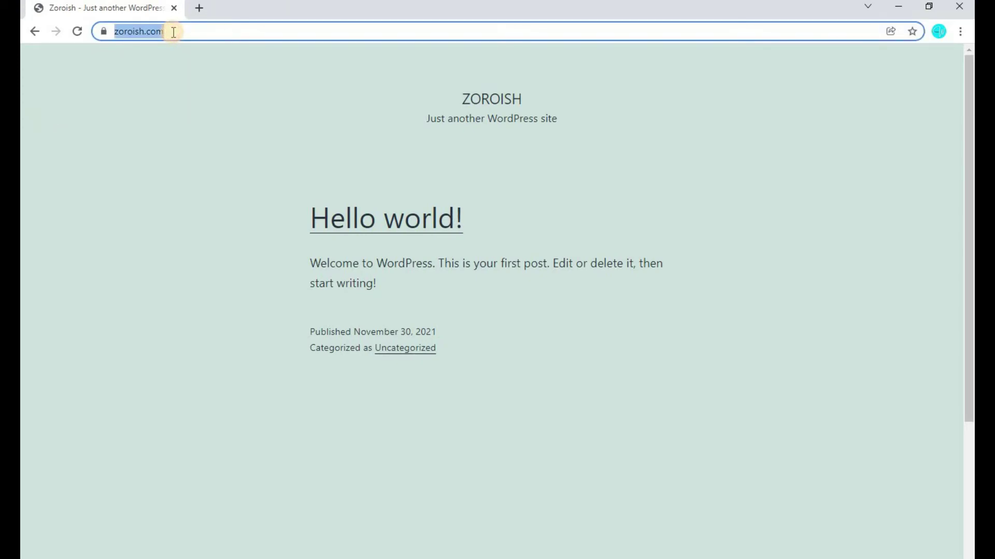
click(103, 32)
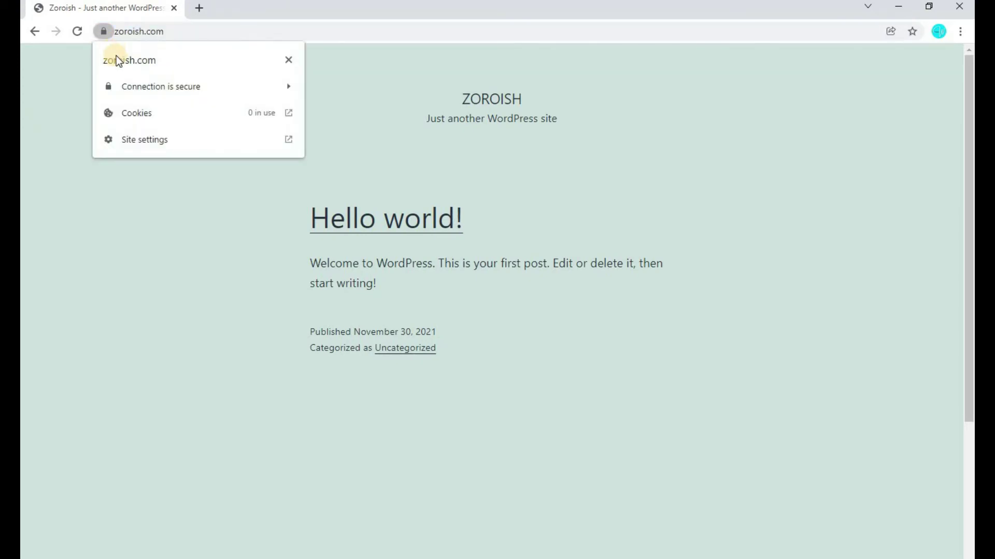
click(287, 60)
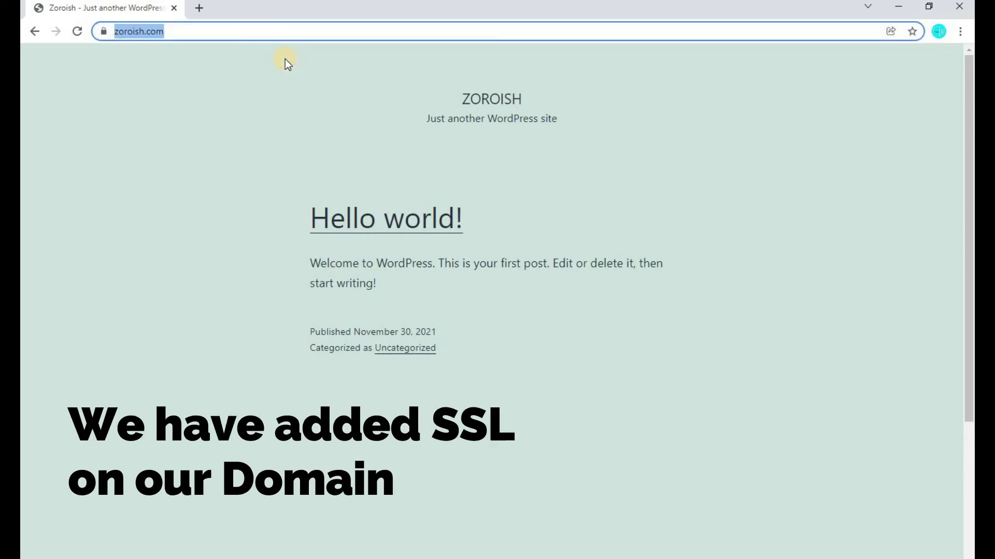